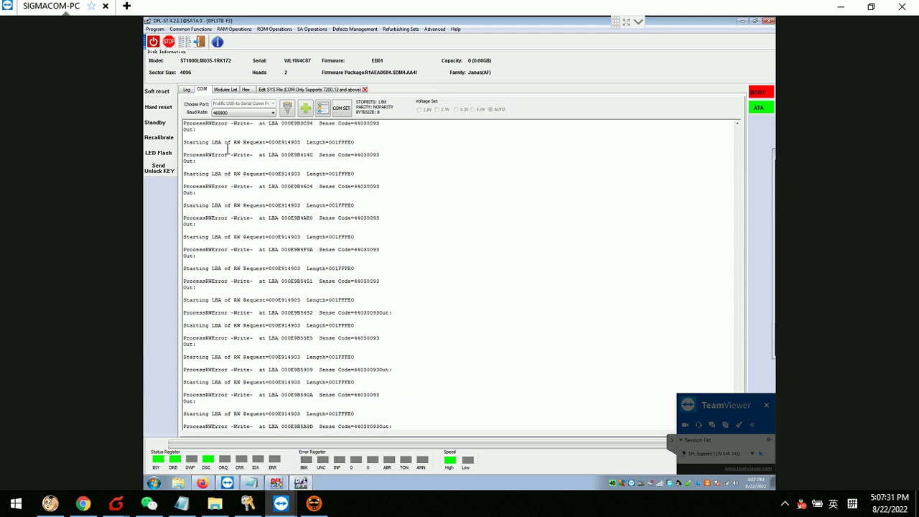
Look through the ROM and SA operations and the system file loaded in the SYS file editor.
click(275, 29)
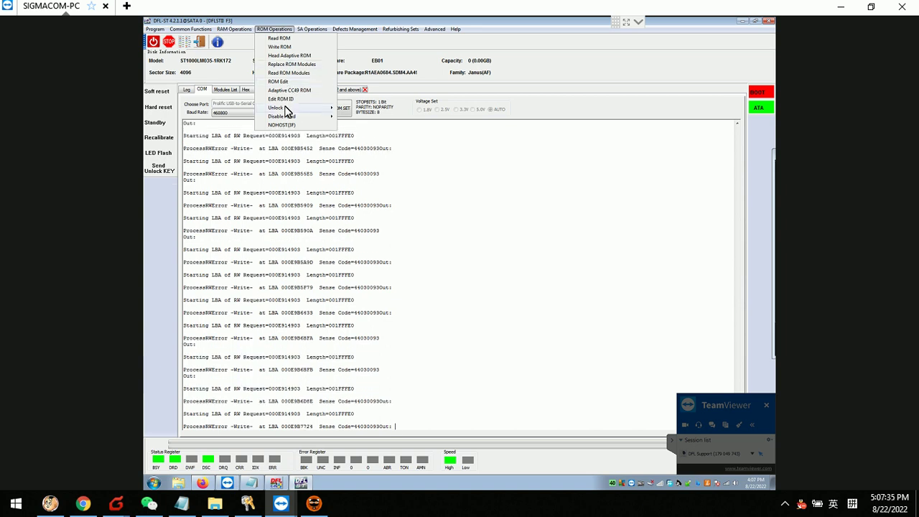
mouse_move(287, 110)
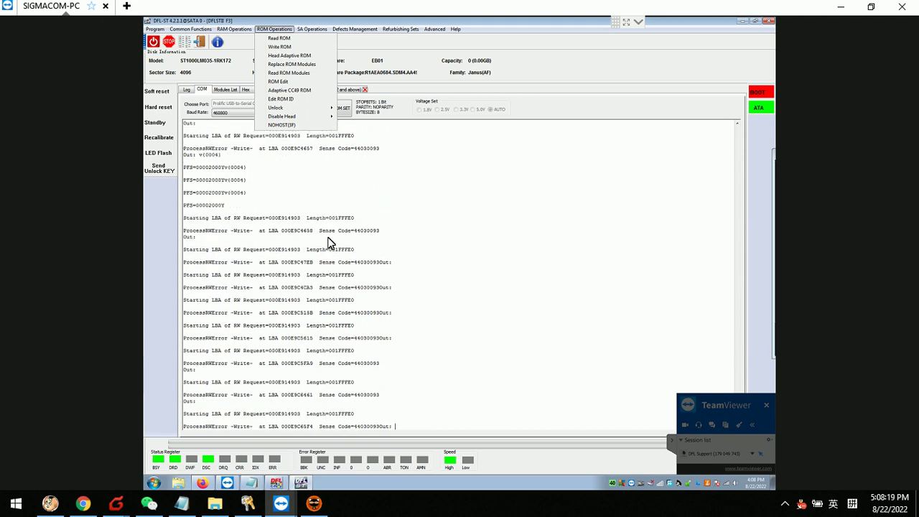
click(386, 190)
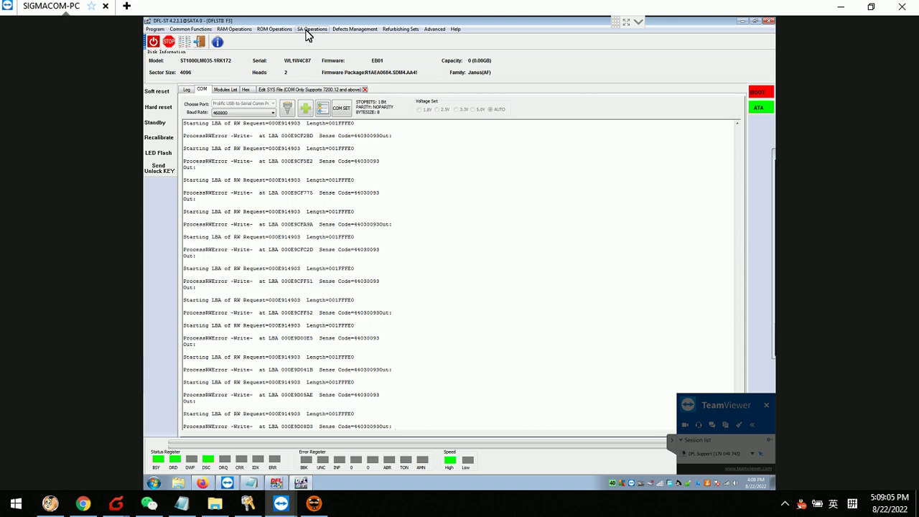
click(306, 30)
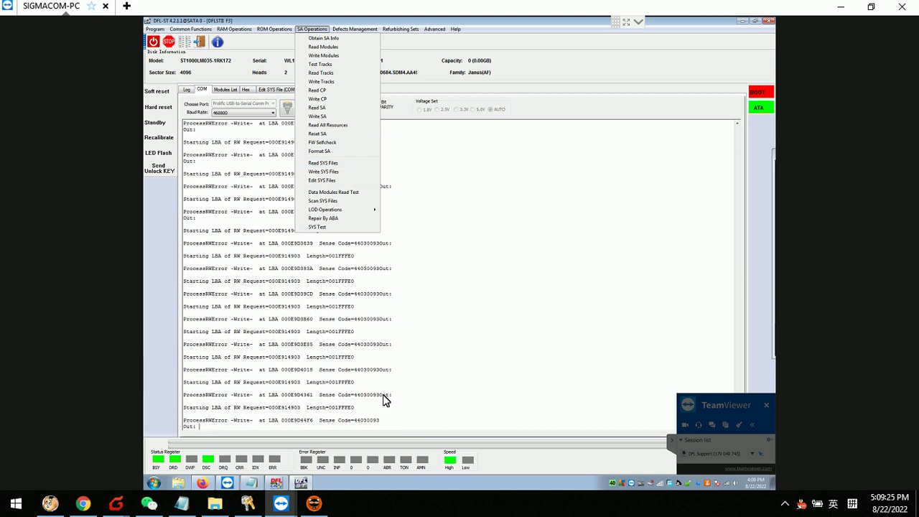
click(415, 421)
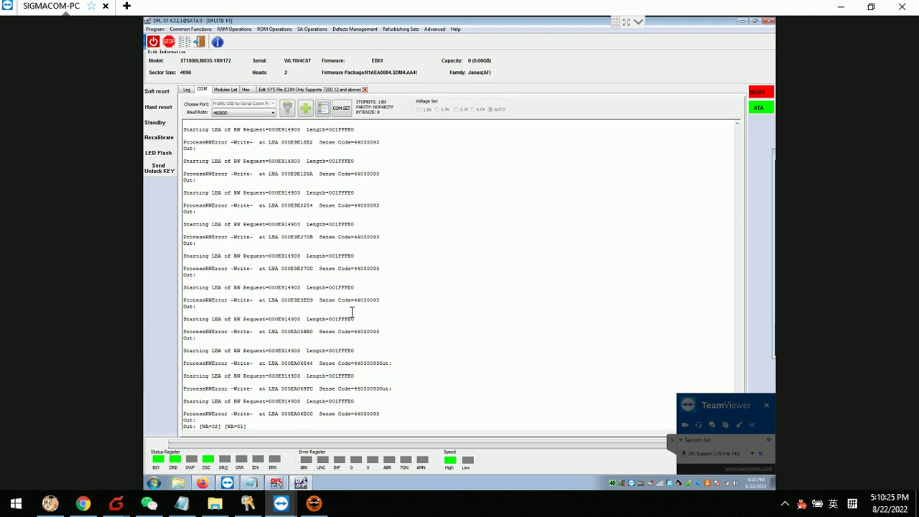
click(293, 90)
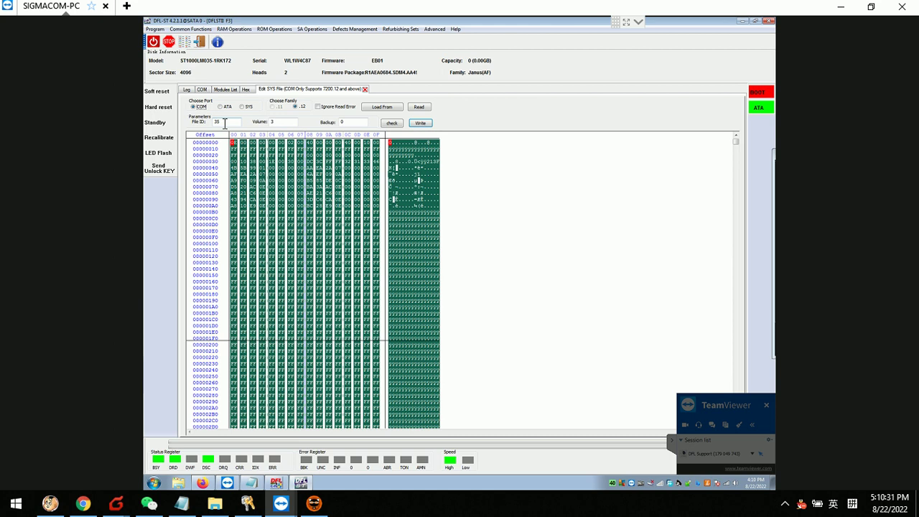
click(202, 90)
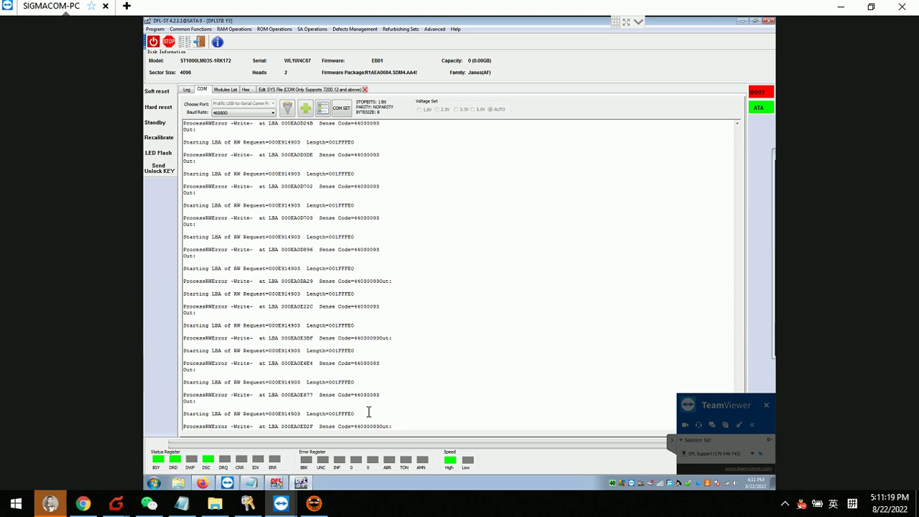
Send the terminal the ASCII Diag mode command and review the earlier V40 listing and format output in the COM log.
key(ctrl+z)
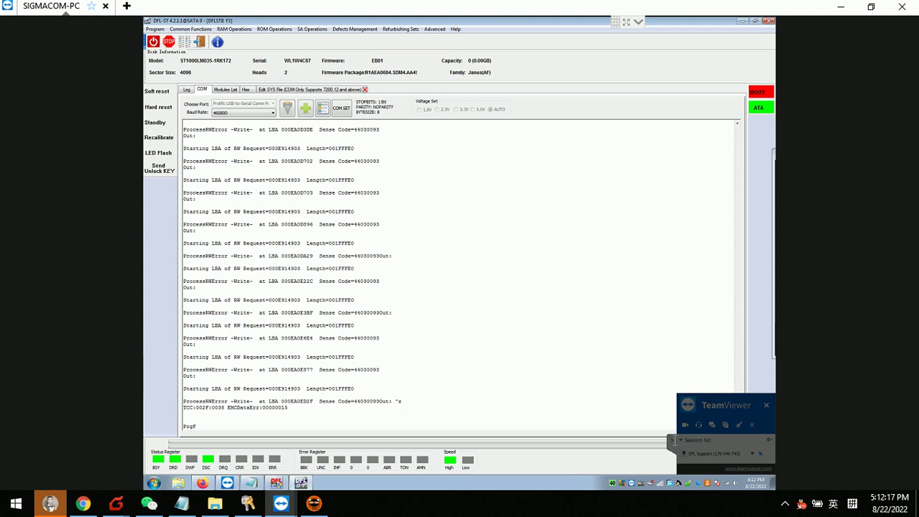
click(672, 441)
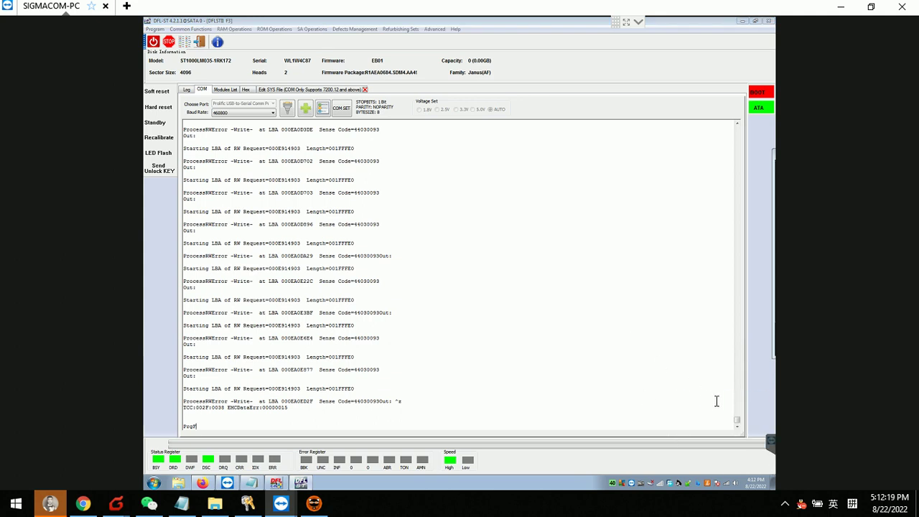
drag(738, 420, 735, 191)
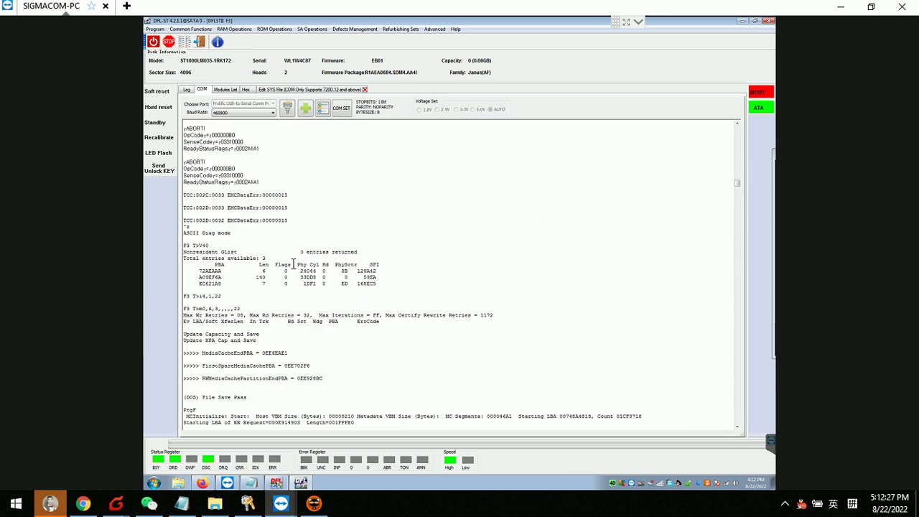
drag(358, 252, 293, 253)
click(428, 257)
drag(738, 189, 739, 280)
drag(739, 342, 738, 433)
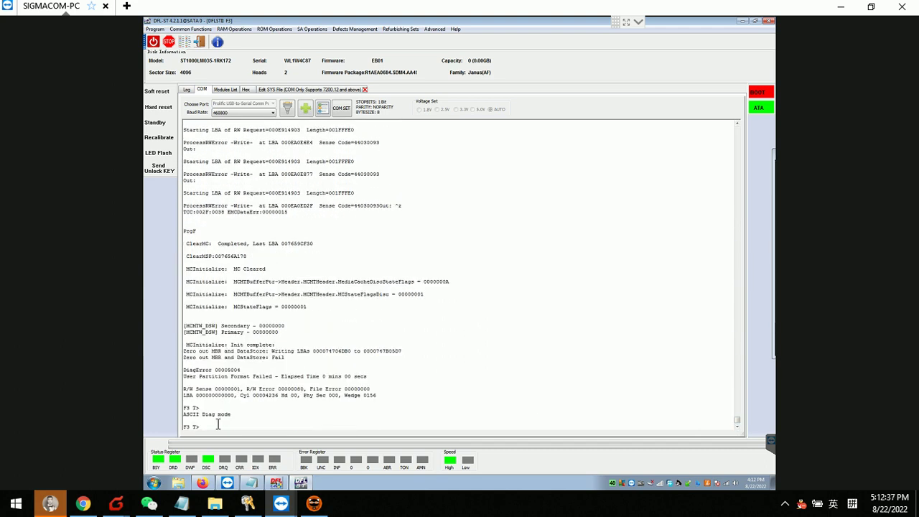
Examine the format's R/W error line and list the non-resident G-list with V40.
drag(396, 390, 179, 389)
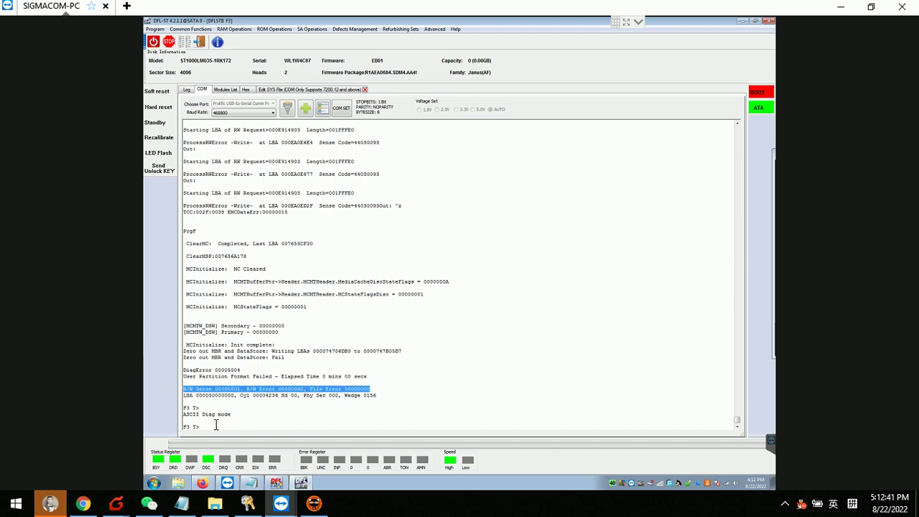
click(216, 425)
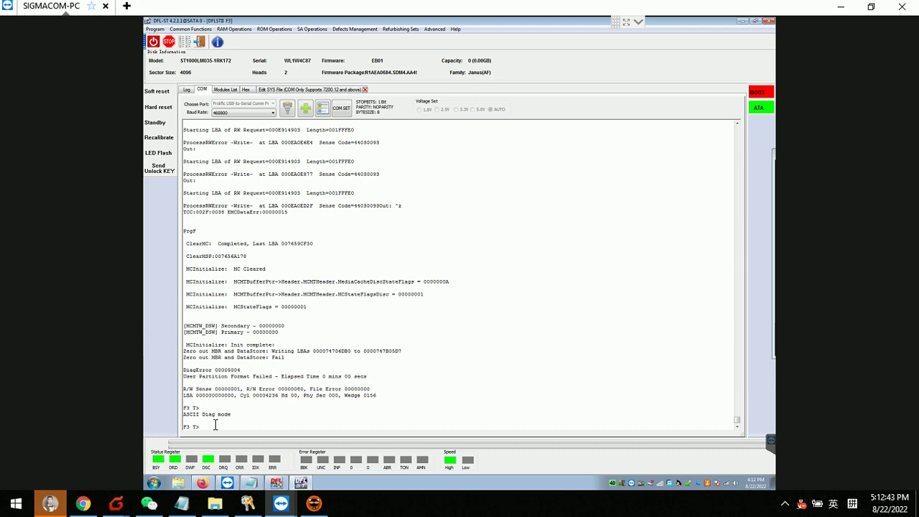
text(V40)
key(Return)
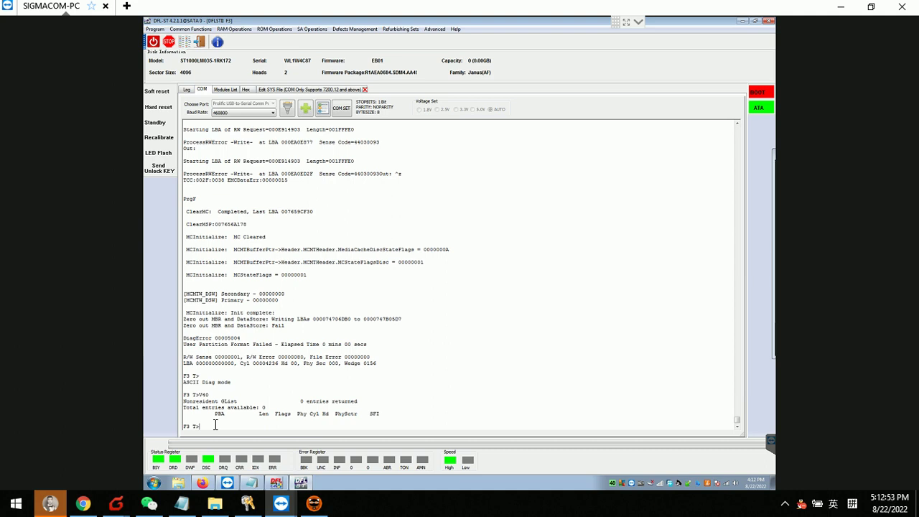
Initialize the drive ID over COM with Offline Defects and both Auto Re-assign options off and Disable Vacant Active on.
click(354, 29)
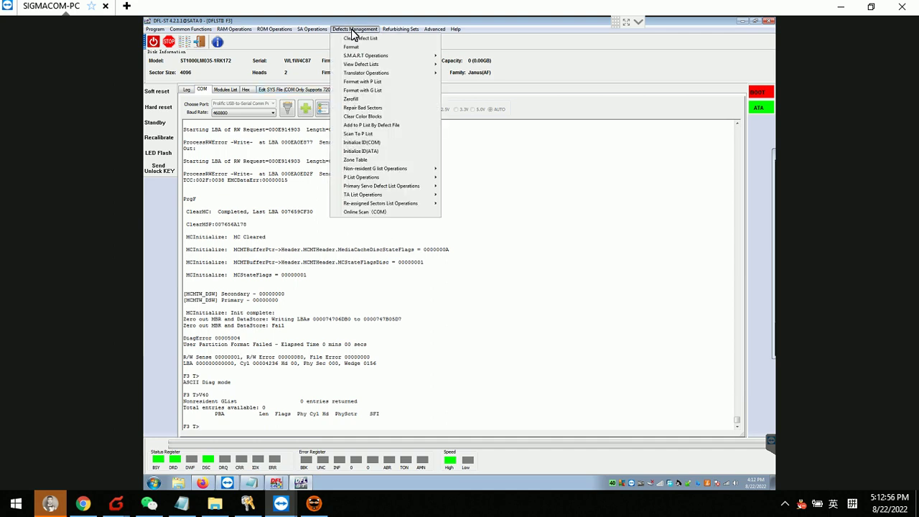
click(374, 142)
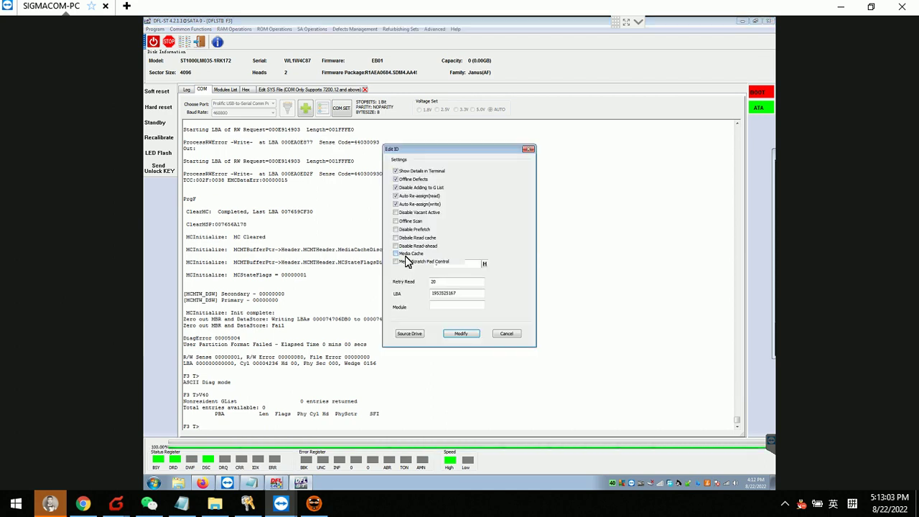
click(413, 205)
click(413, 195)
click(413, 179)
click(460, 333)
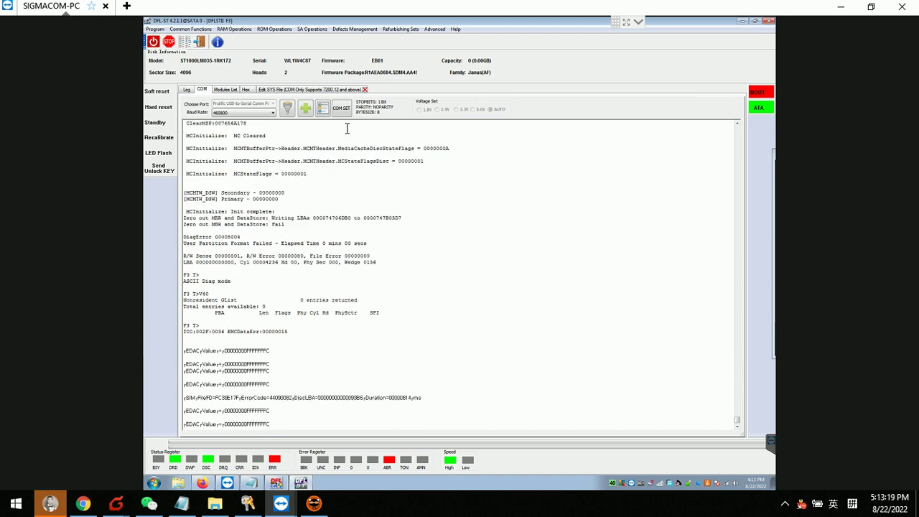
Reopen the drive's ID settings over COM to check the saved options, and close them without changes.
click(363, 29)
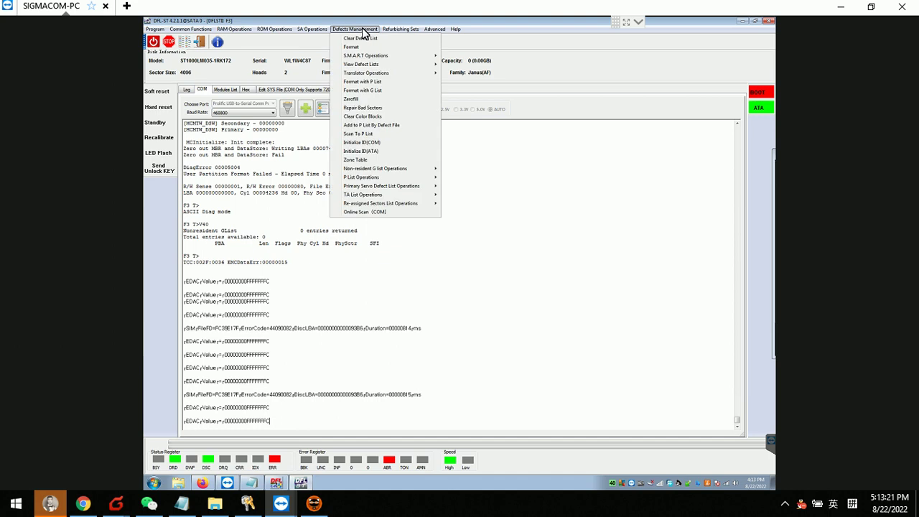
click(377, 143)
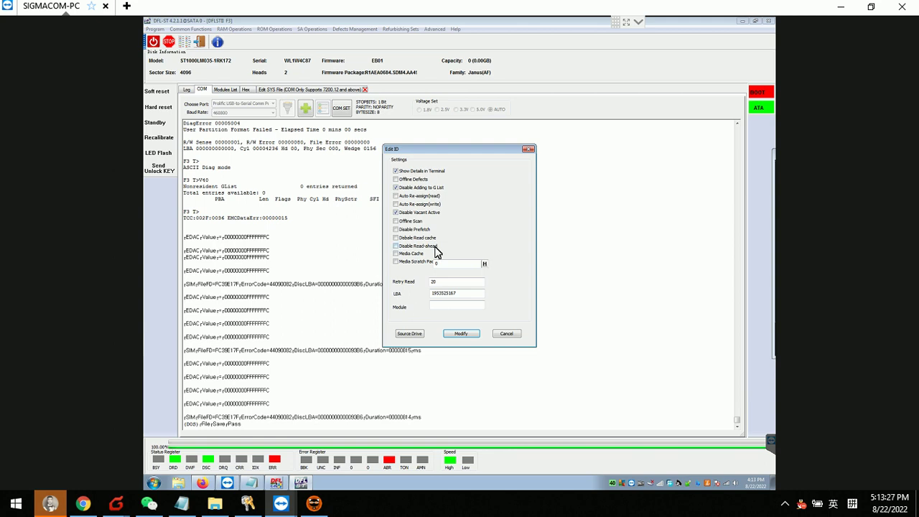
click(508, 333)
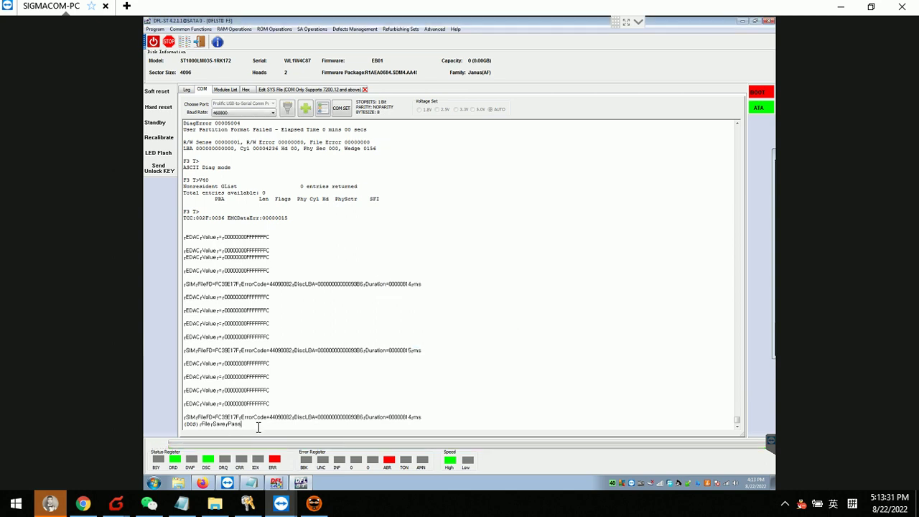
Put the terminal in ASCII Diag mode and list the non-resident G-list with V40.
click(307, 111)
text(V40)
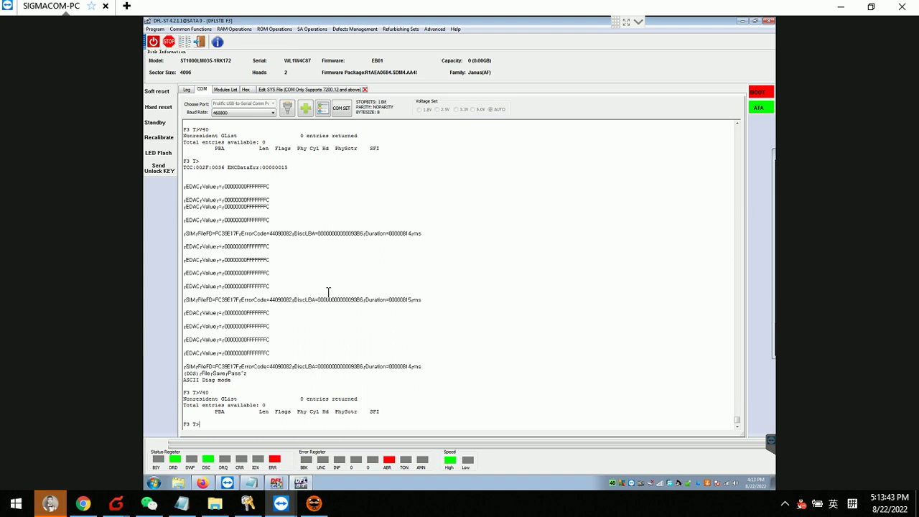
Switch the terminal to ESLIP mode and try to write SYS file 35, volume 3, through the SYS port without checking the files.
key(ctrl+t)
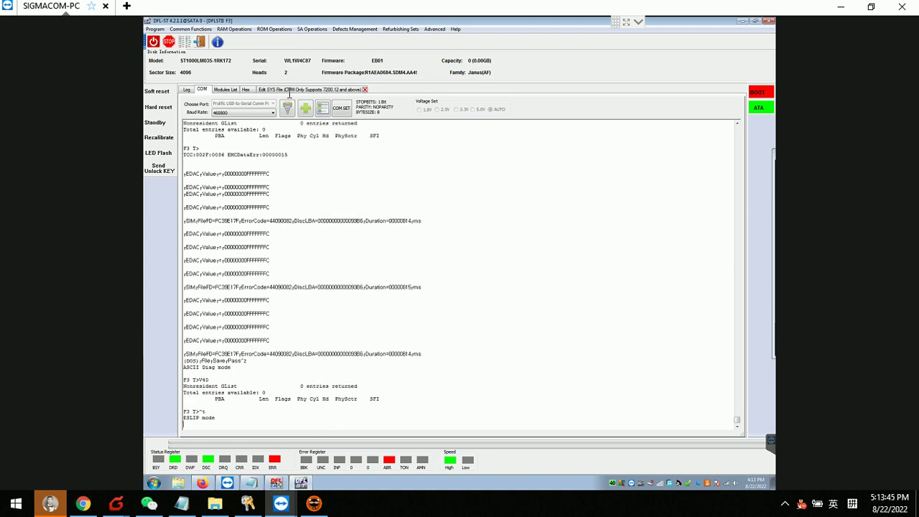
click(290, 91)
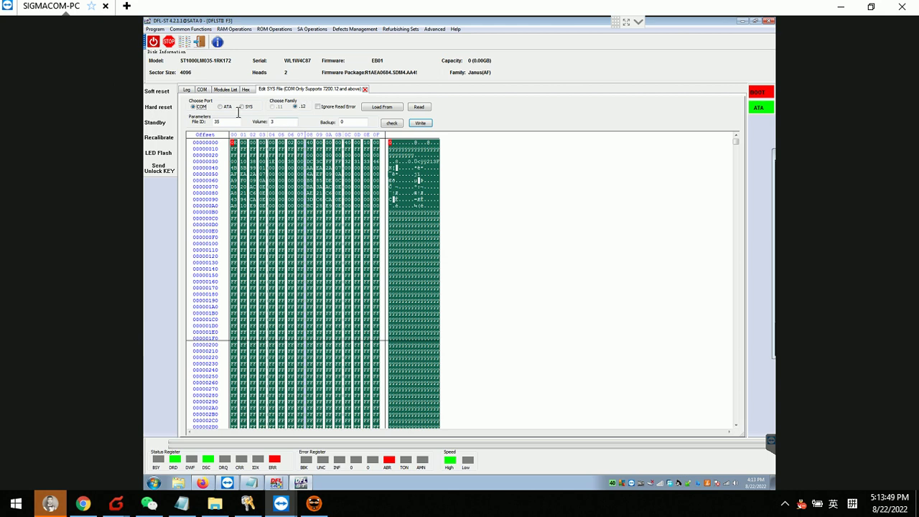
click(242, 107)
click(420, 123)
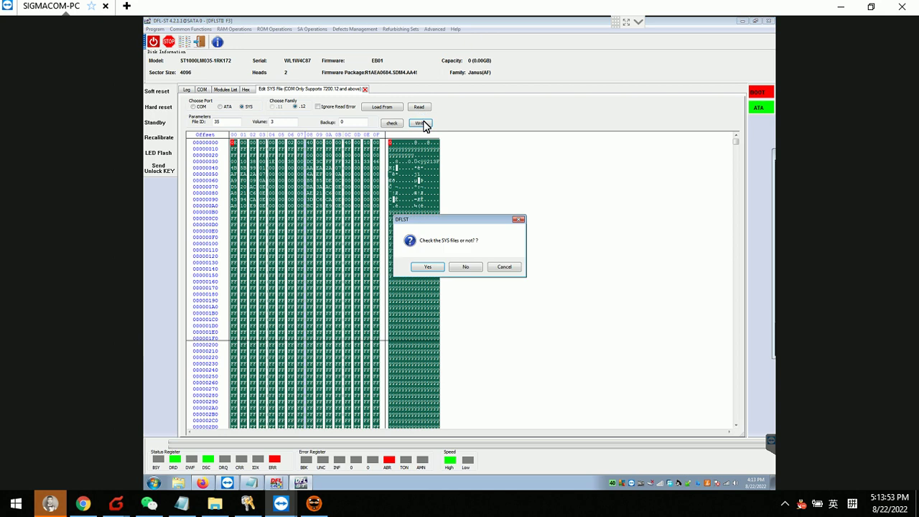
click(466, 267)
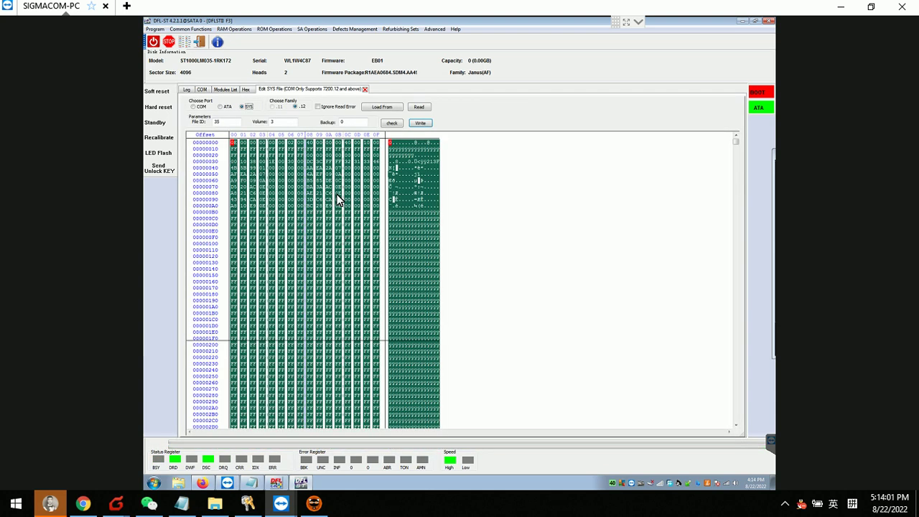
click(421, 123)
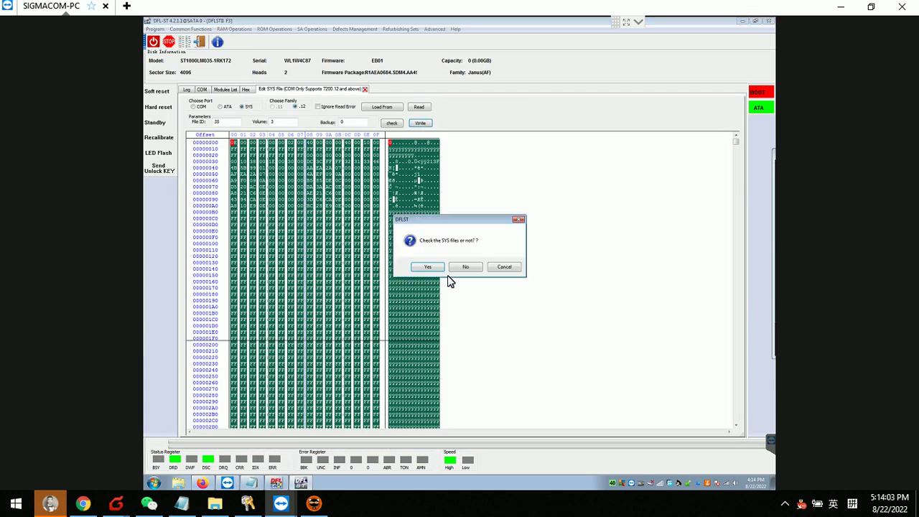
click(467, 267)
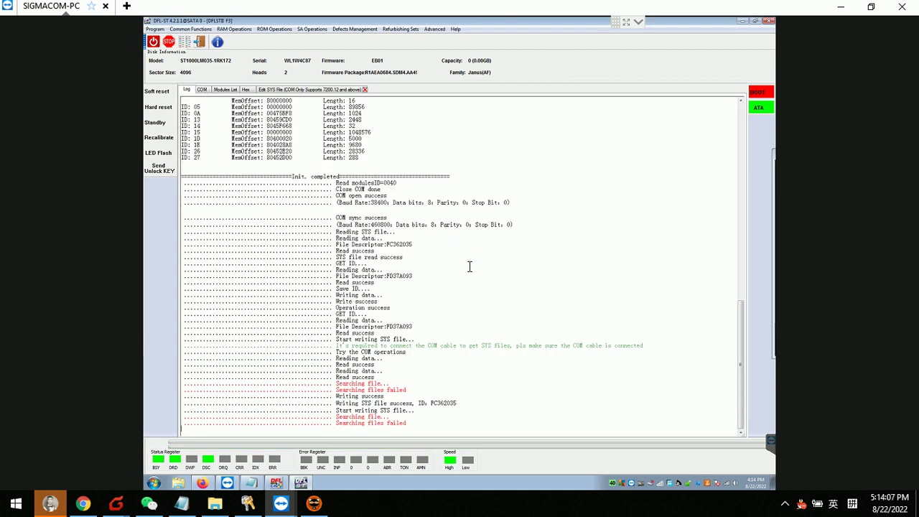
Return the terminal to ASCII Diag mode and check the non-resident G-list with V40.
click(203, 90)
key(ctrl+z)
text(V40)
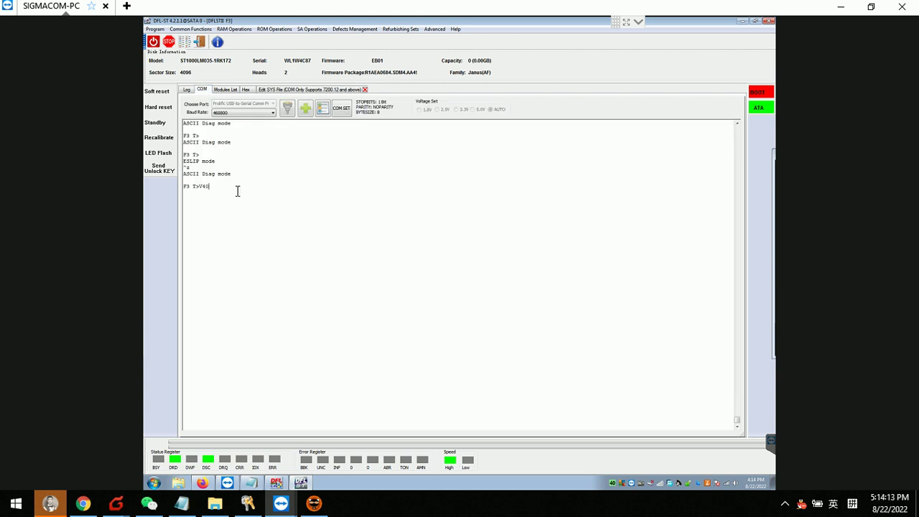
key(Return)
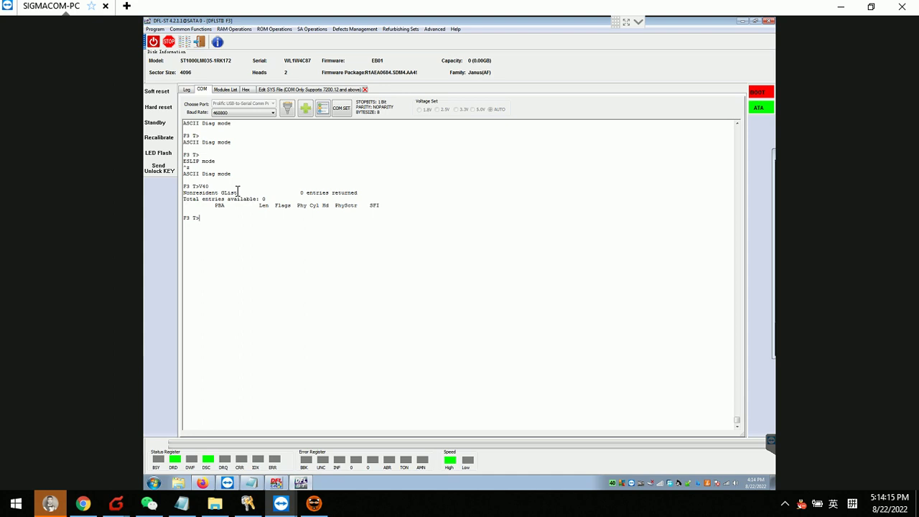
Switch the terminal to ESLIP mode and write SYS file 35, volume 3, through the ATA port without checking the files.
key(ctrl+t)
click(300, 91)
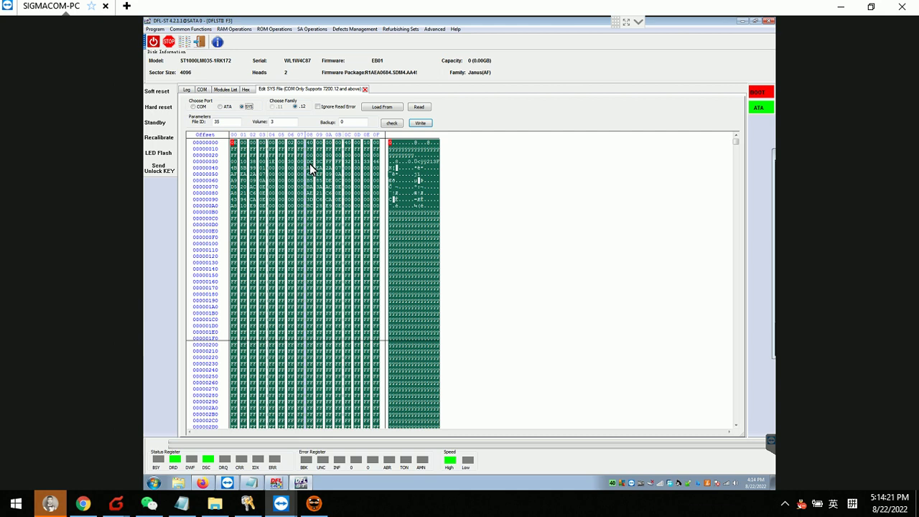
click(220, 107)
click(421, 124)
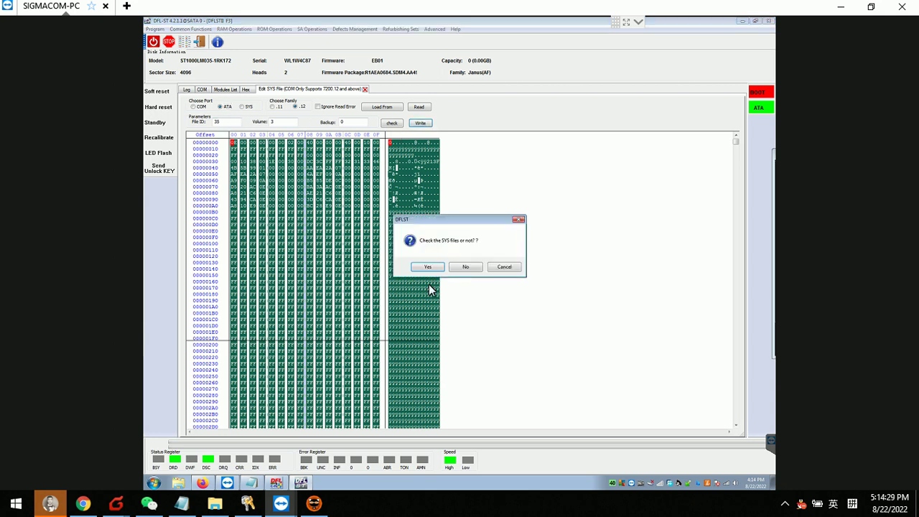
click(466, 267)
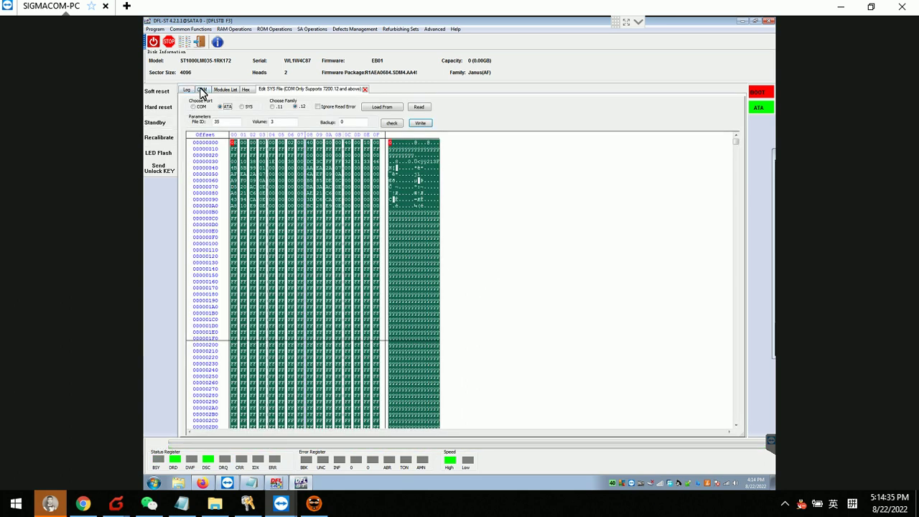
Return the terminal to ASCII Diag mode and verify the written G-list entries with V40.
click(202, 89)
key(ctrl+z)
text(V40)
key(Return)
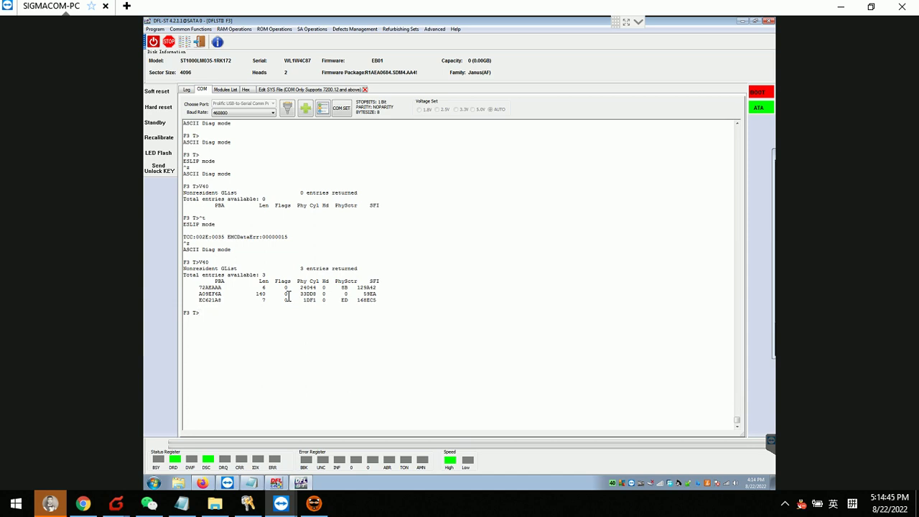
Run i4,1,22 in the terminal and start the user partition format with m0,6,3,,,,,22.
text(i4,1,22)
key(Return)
text(m0,6,3,,,,,22)
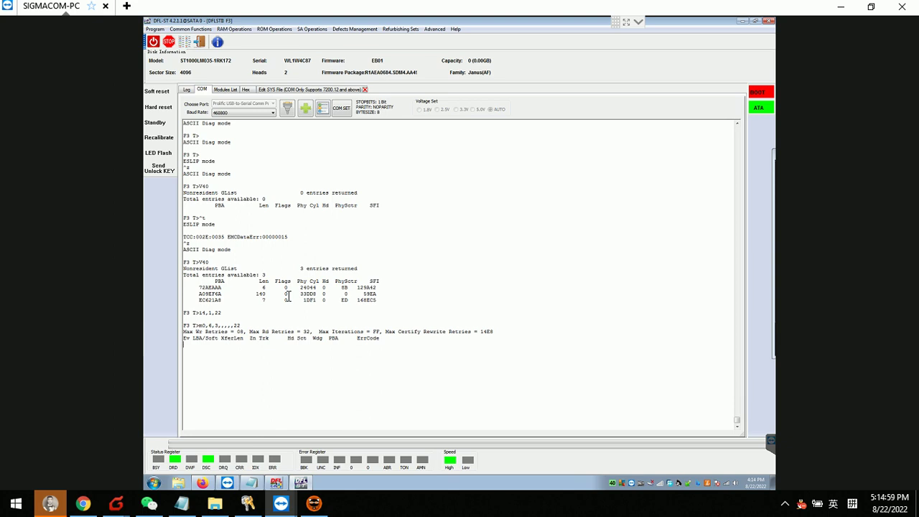
drag(335, 266, 366, 265)
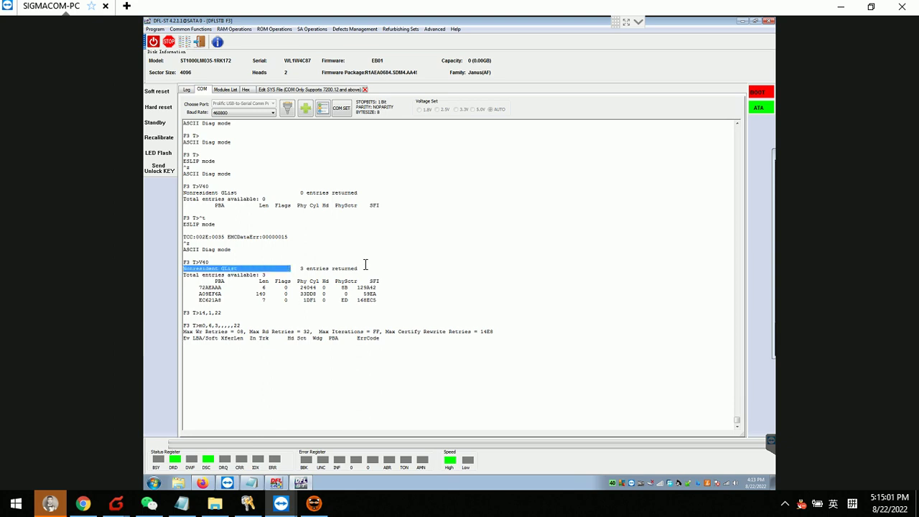
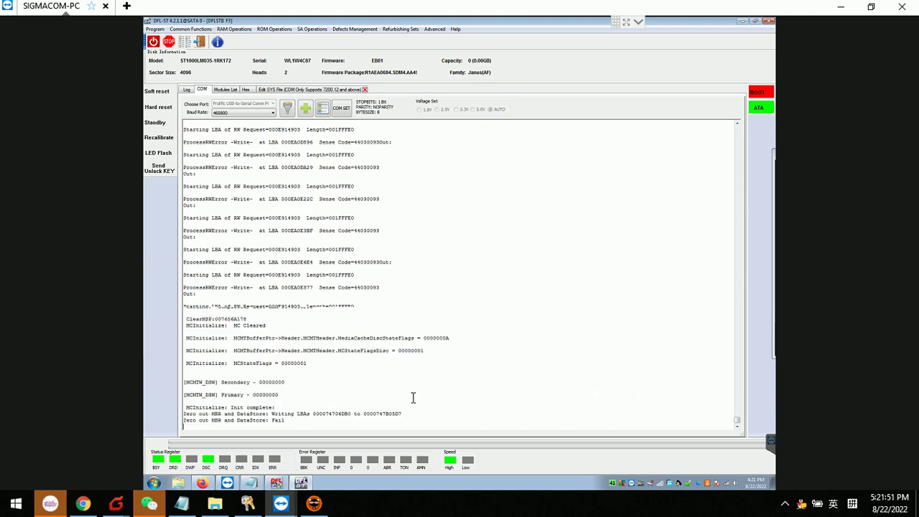
List the non-resident G-list with V40 and switch the terminal back to ESLIP mode.
text(V40)
key(Return)
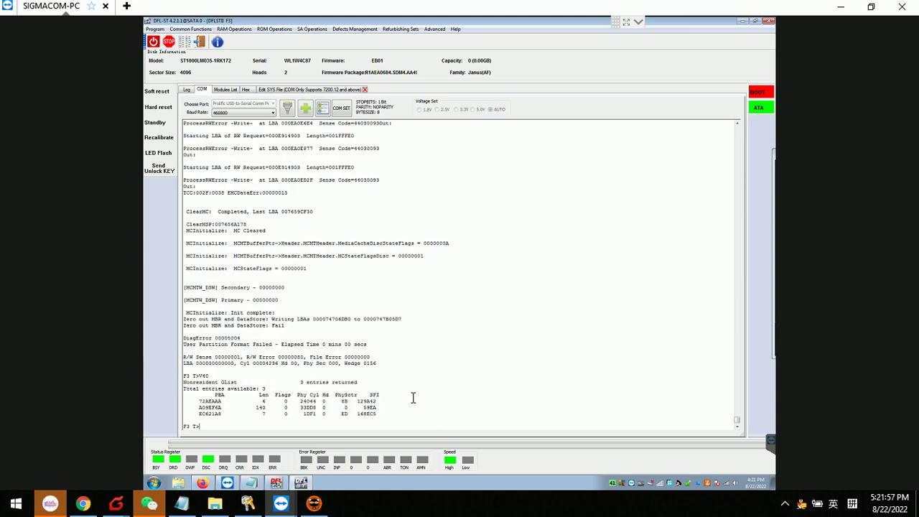
key(ctrl+t)
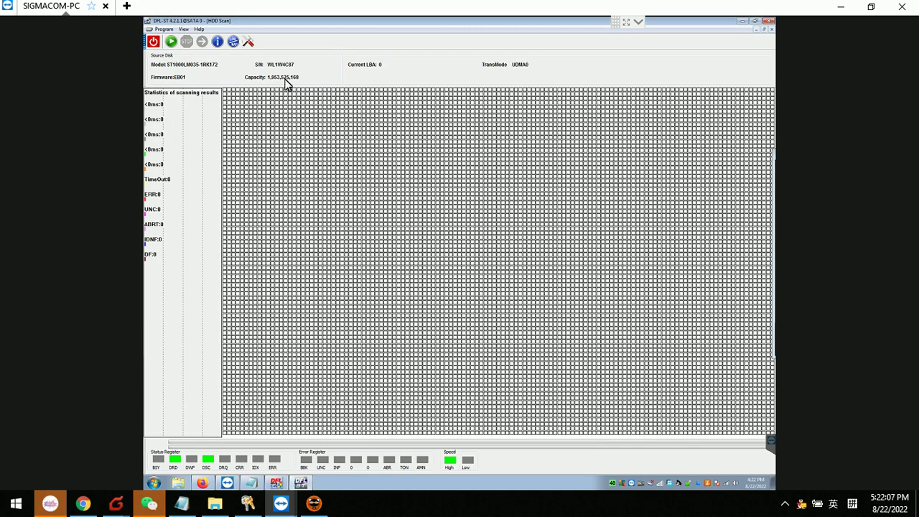
click(247, 42)
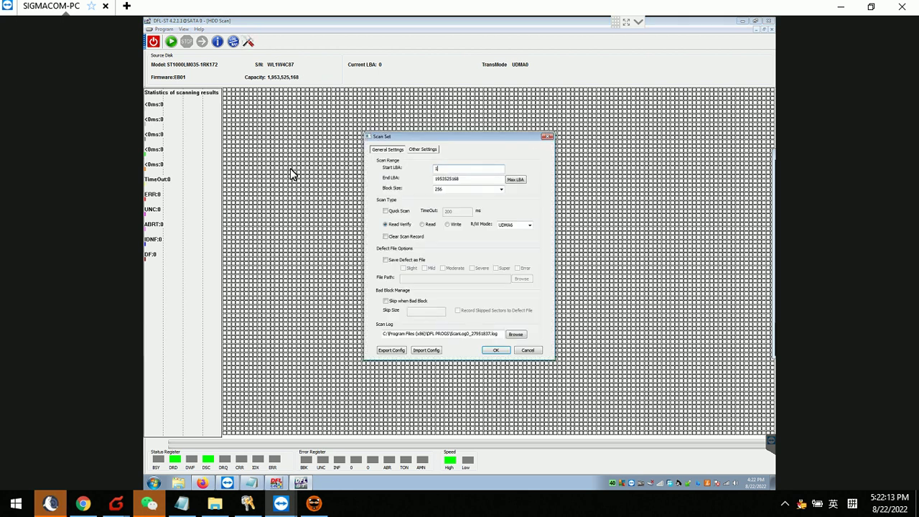
text(1800000000)
click(496, 351)
click(171, 41)
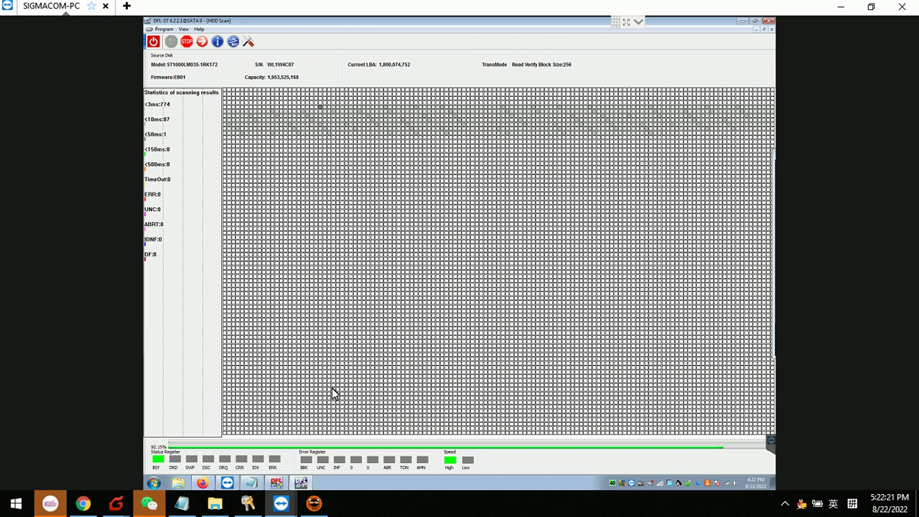